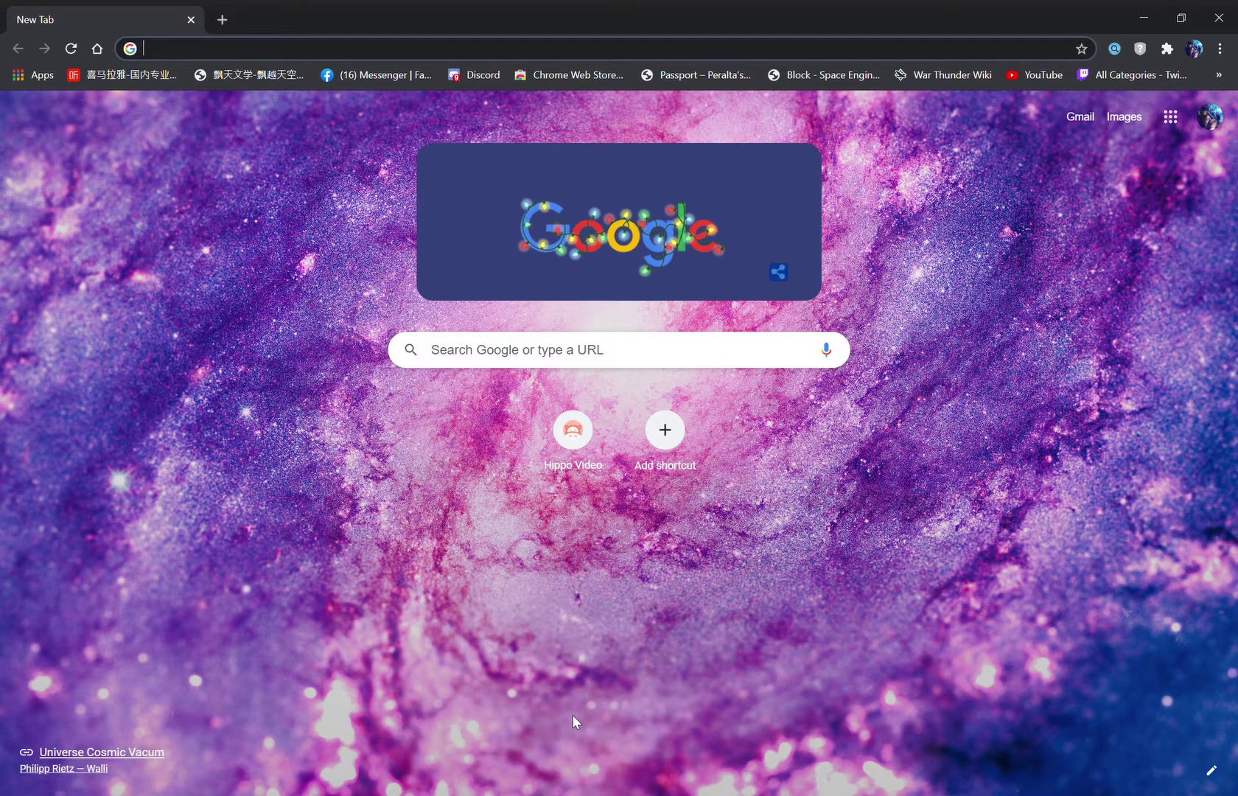
# - Search Google for "chrome web store" and open the Chrome Web Store result
pyautogui.click(273, 51)
pyautogui.write('chrome web store')
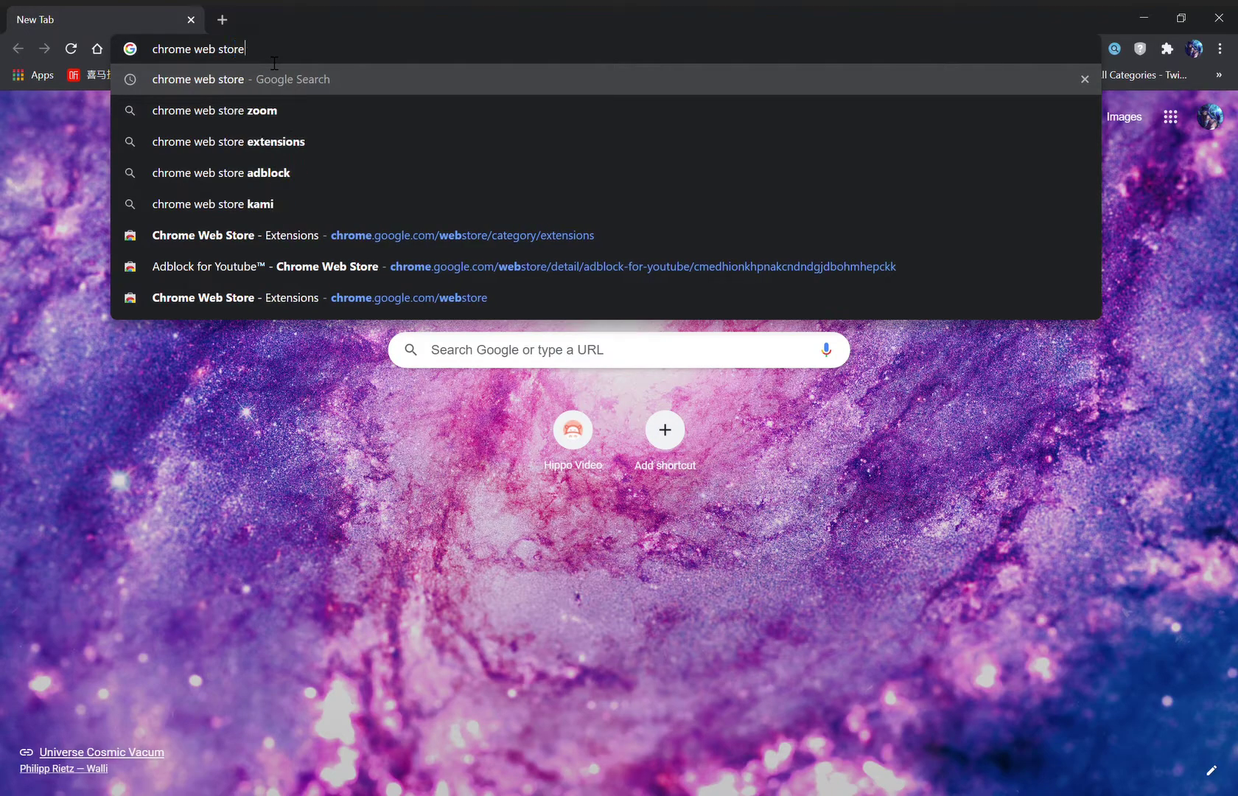
pyautogui.press('Return')
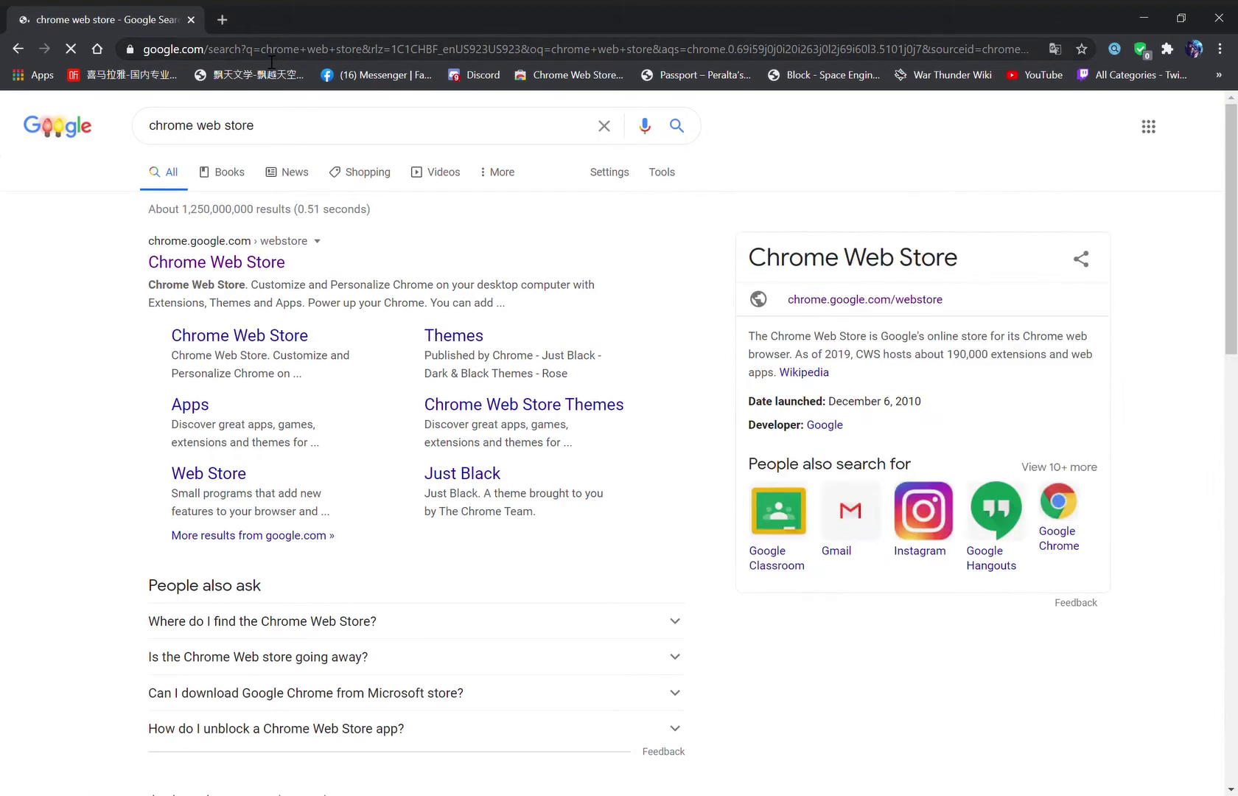
pyautogui.click(249, 263)
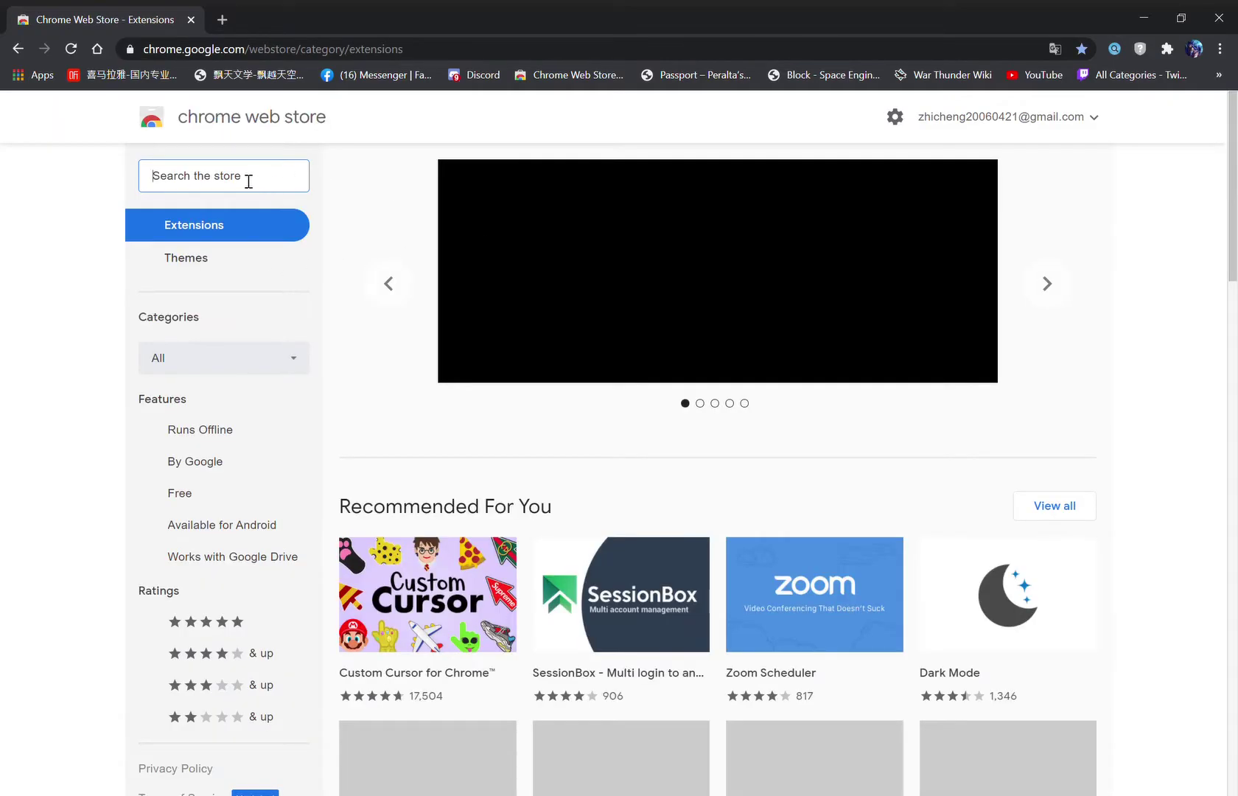
pyautogui.write('adblo')
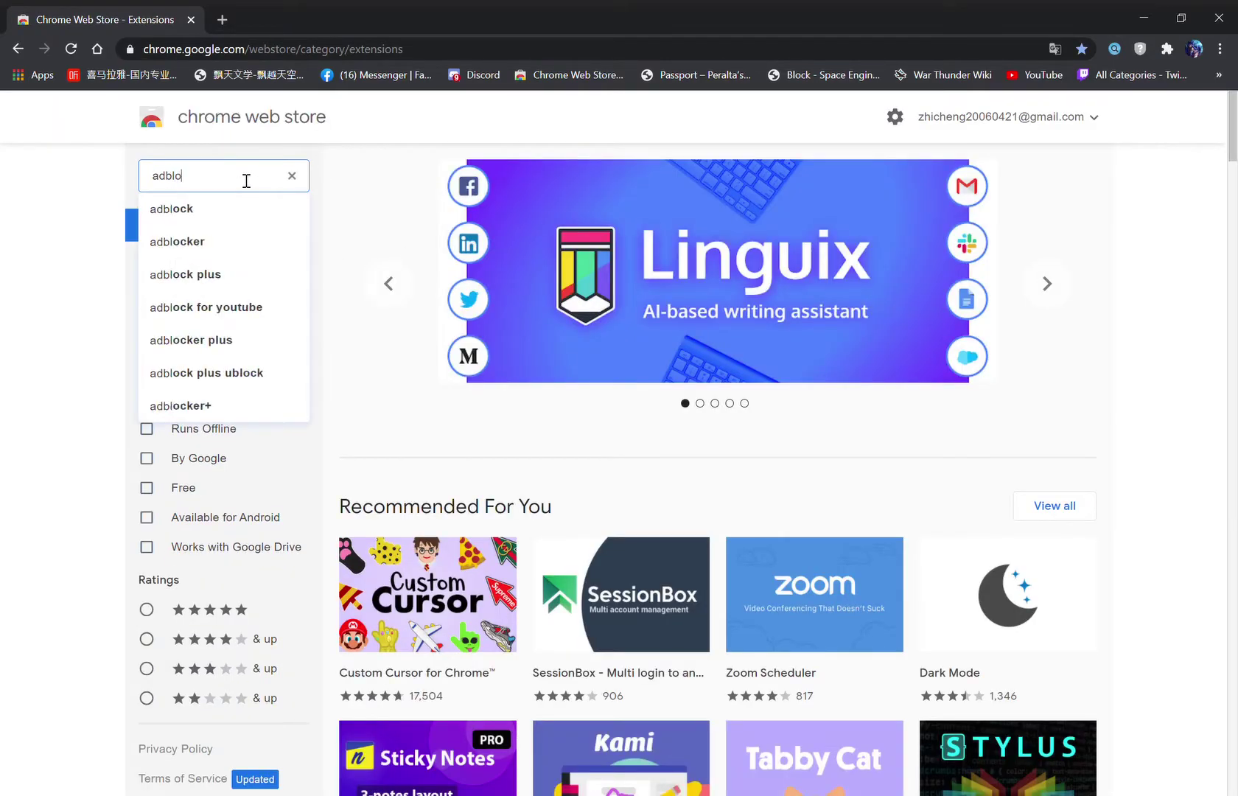
pyautogui.write('cker f')
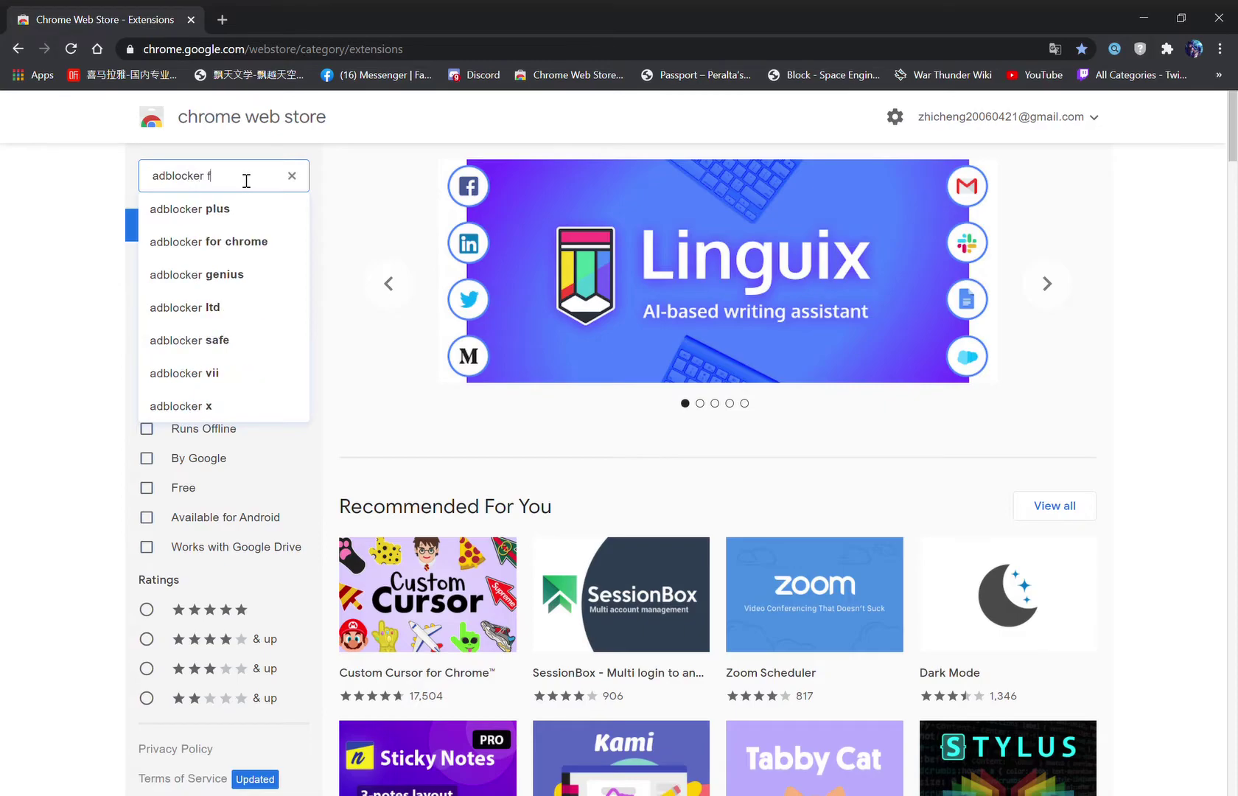
pyautogui.write('or youtube')
# - Search the Chrome Web Store for "adblocker for youtube"
pyautogui.press('Return')
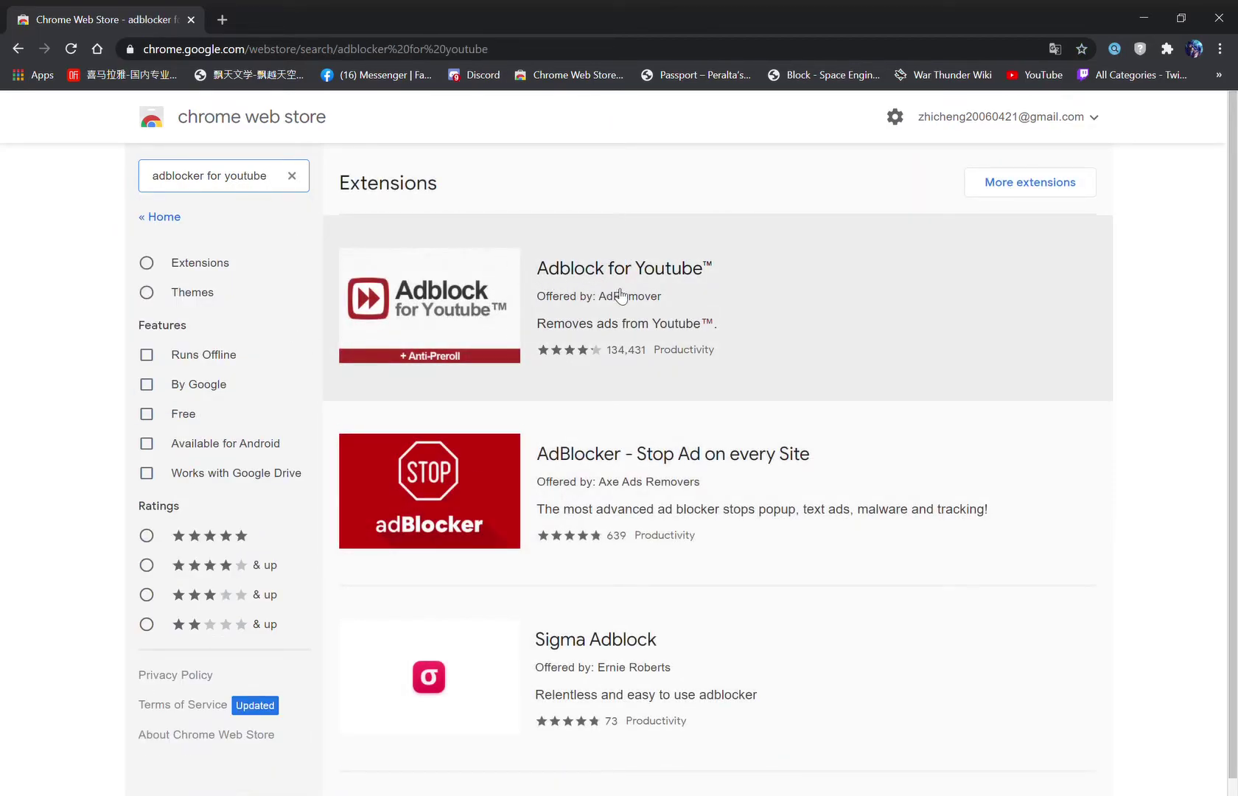
# - Open the Adblock for Youtube extension page and add it to Chrome
pyautogui.click(654, 283)
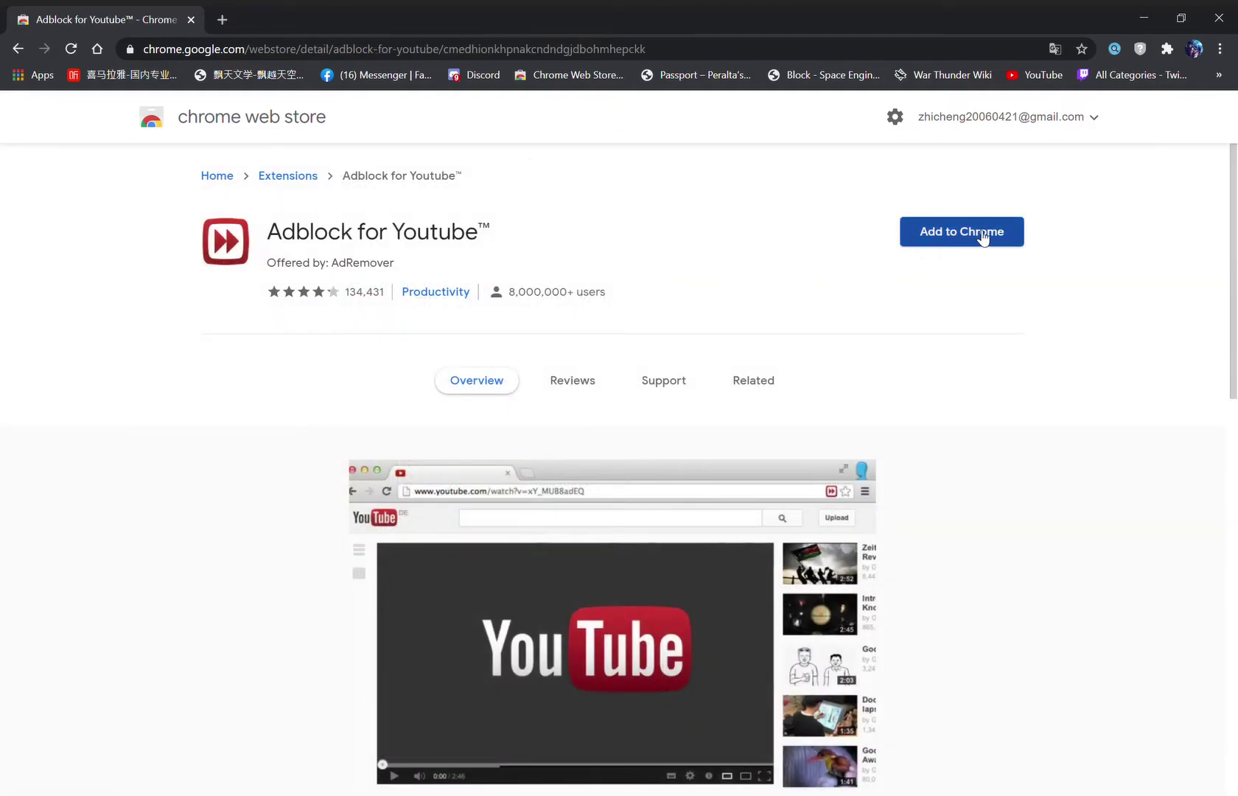
pyautogui.click(986, 235)
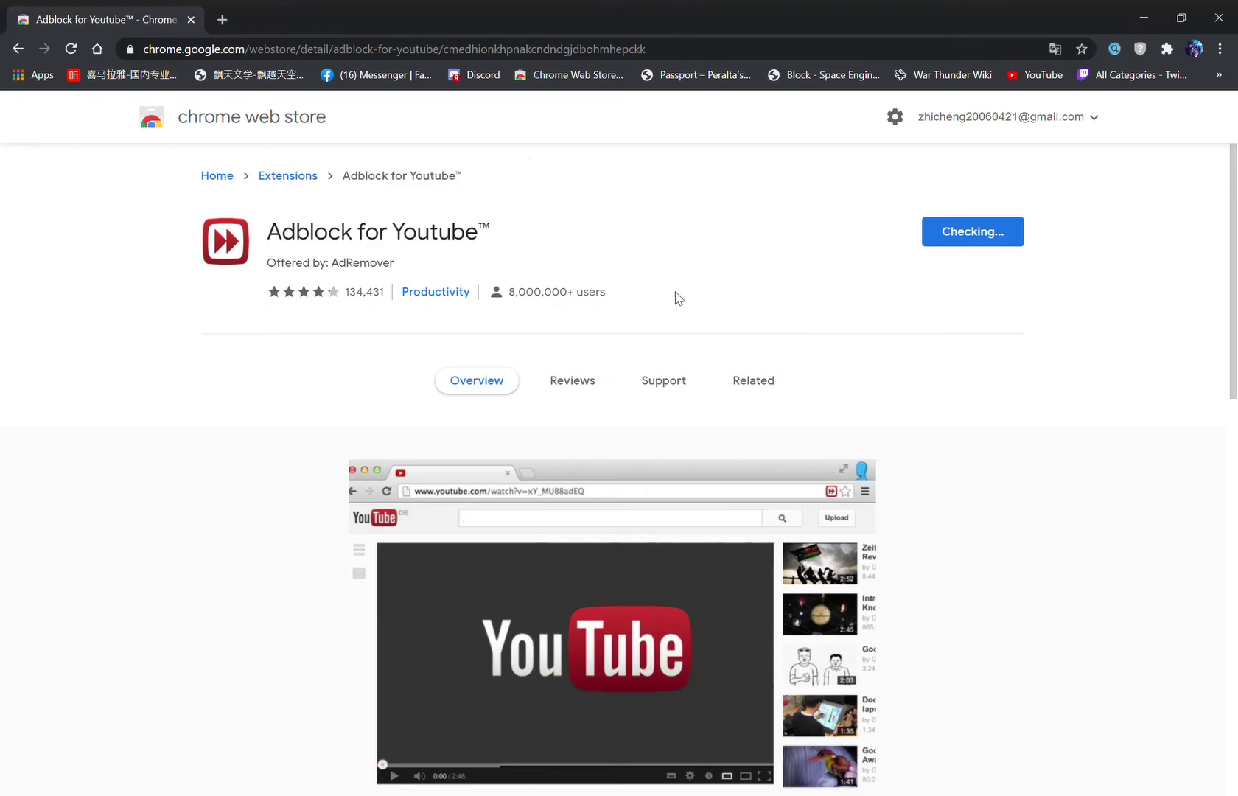